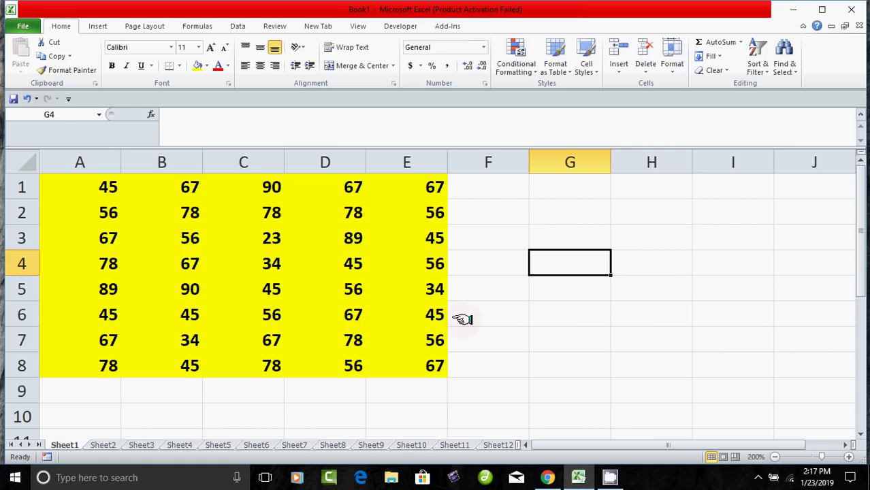
Walk through the yellow number table, pointing out cells A4, B4, C4, D5 and E5 (34)
left_click(555, 312)
left_click(549, 273)
left_click_drag(72, 184, 394, 363)
left_click(498, 356)
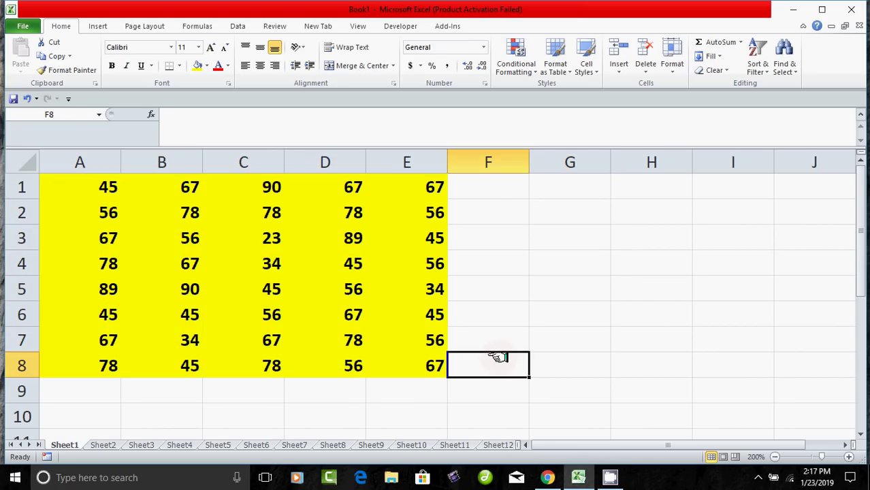
left_click(99, 255)
left_click(168, 255)
left_click(266, 270)
left_click(333, 281)
left_click(398, 282)
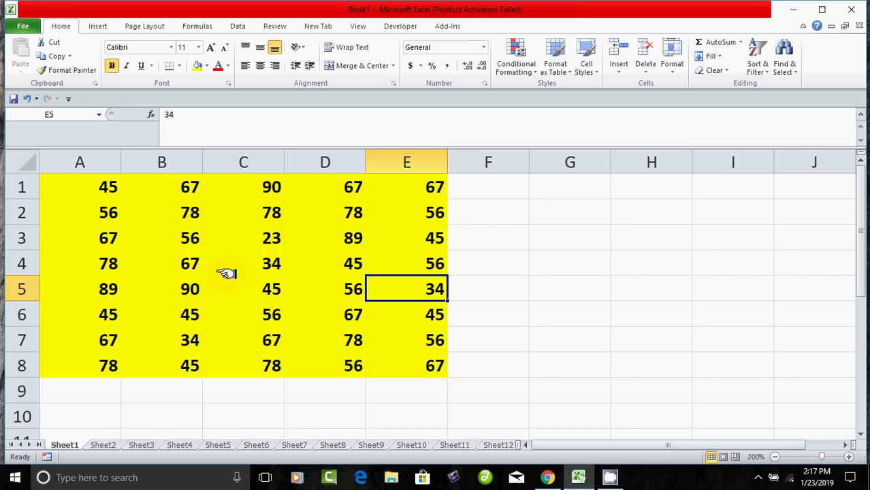
left_click(544, 286)
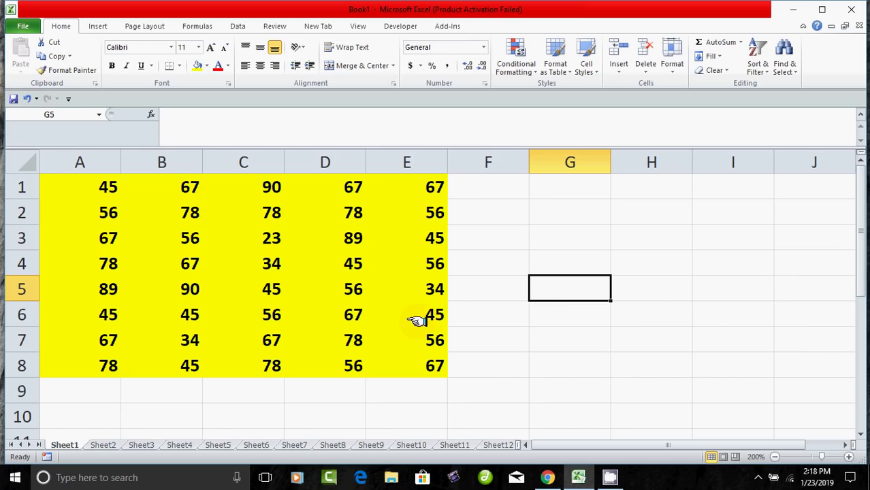
Start an =offset( formula in H4 with C4 as its reference cell
left_click(629, 265)
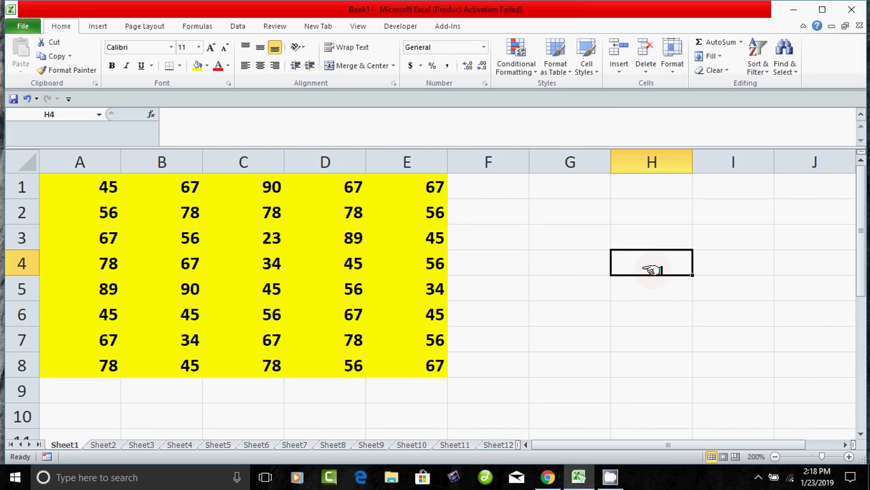
type("=")
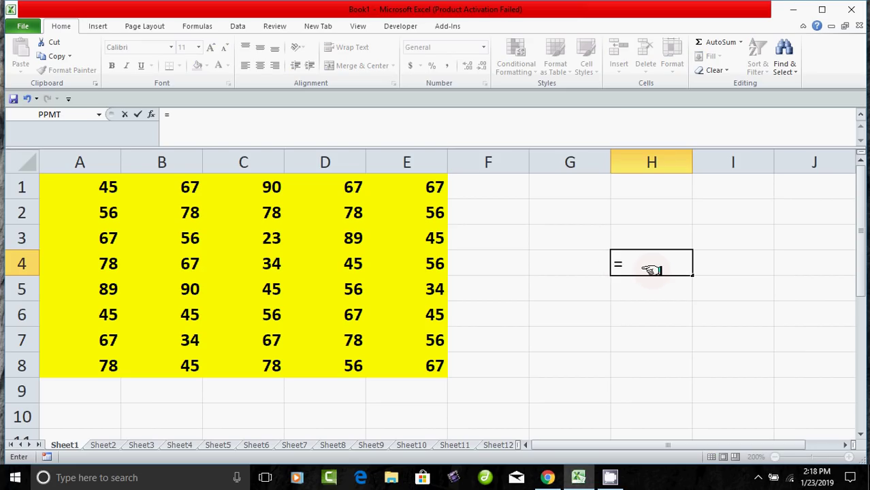
type("offse")
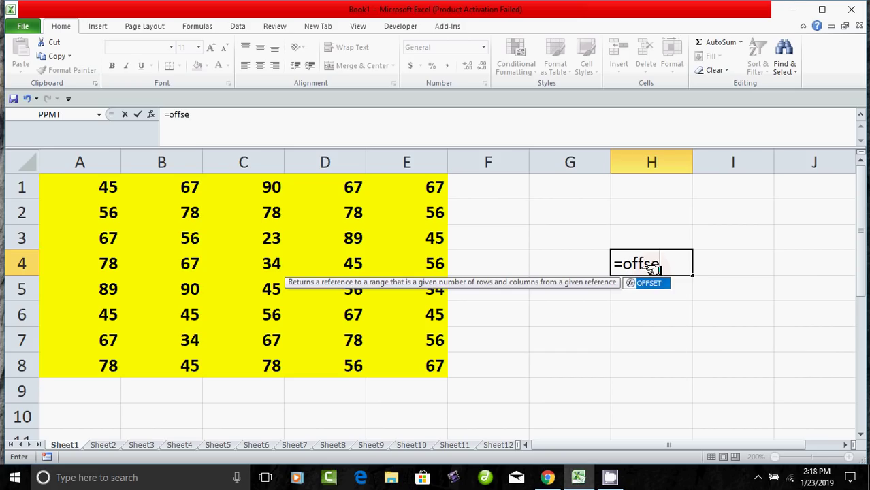
type("t(")
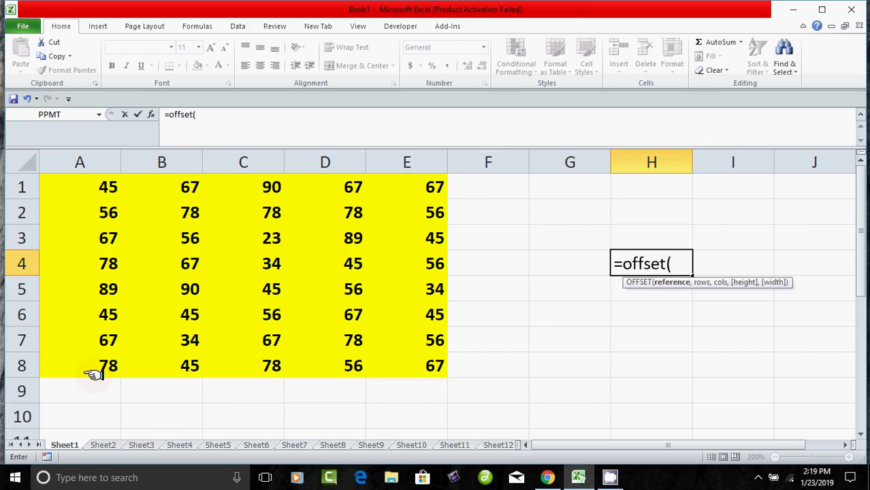
left_click(269, 265)
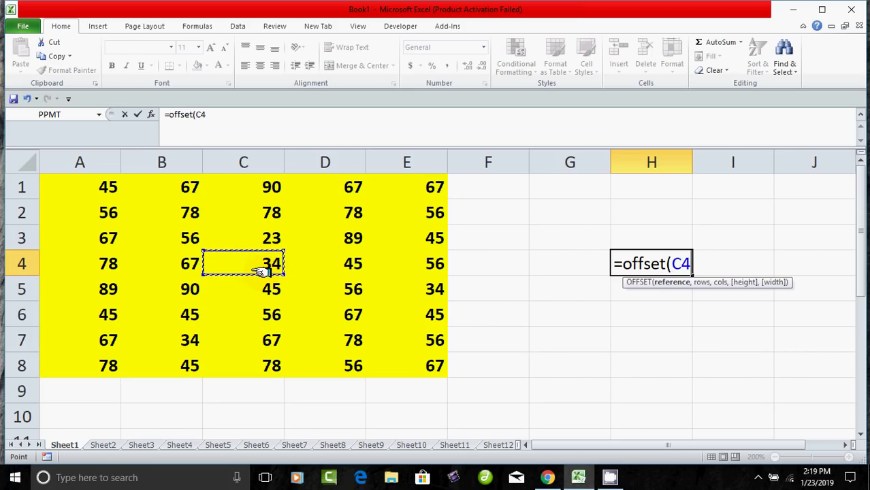
Add 2 as the row offset after C4 in H4's OFFSET formula
type(",")
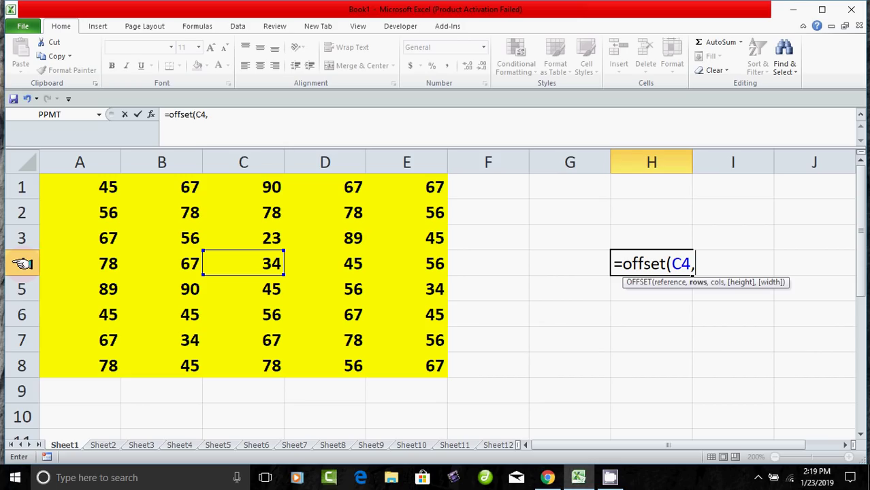
type("2")
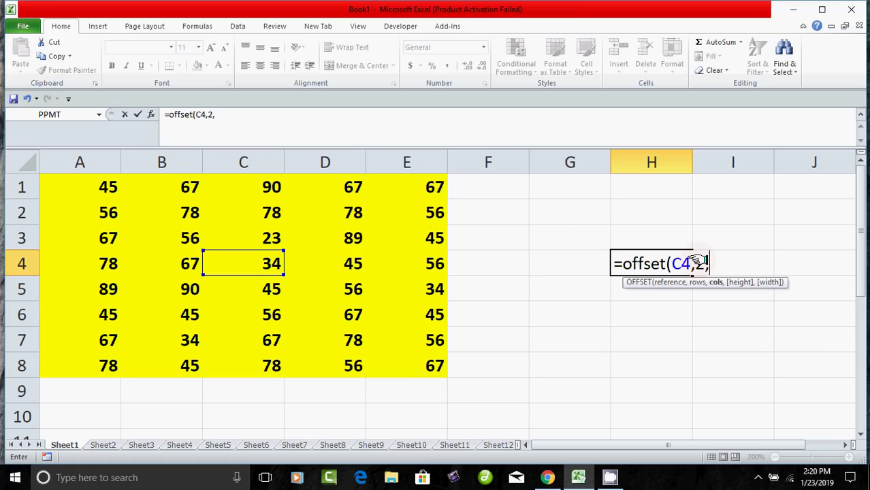
Add the comma that separates the row offset from the column offset in H4's formula
type(",")
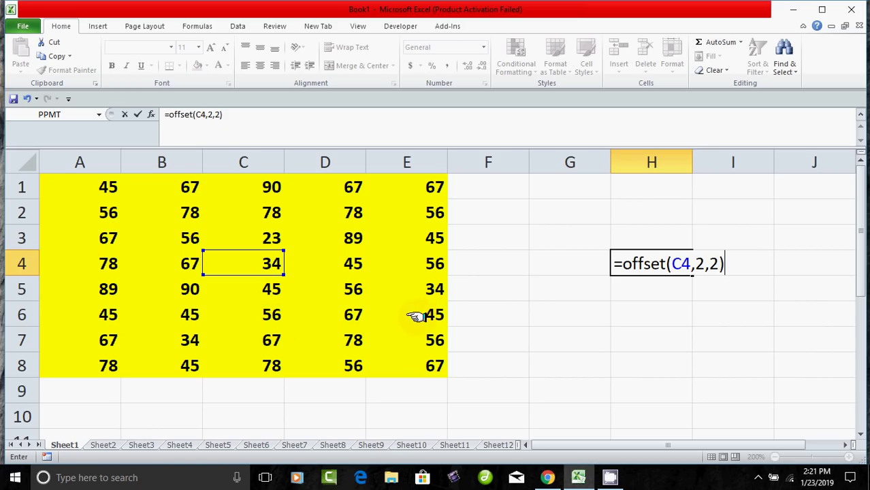
Enter =OFFSET(C4,2,2) in H4 and verify its result 45 by tracing C6 to E6
key("Return")
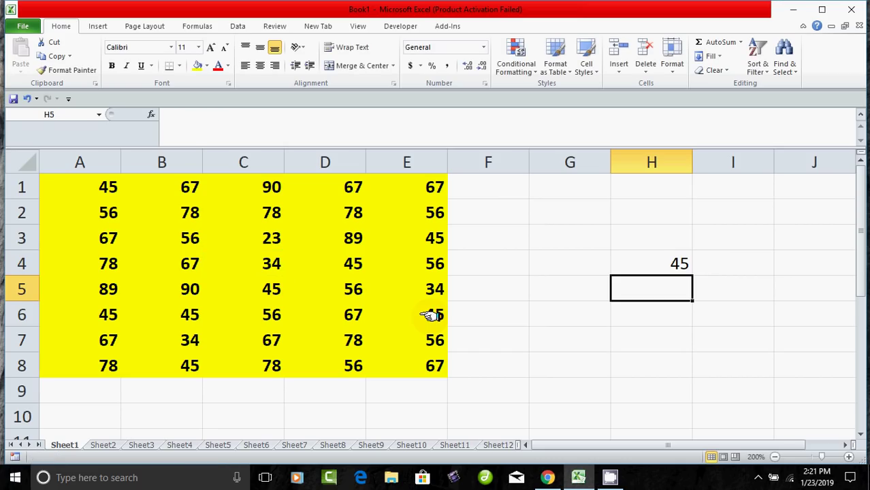
left_click(676, 263)
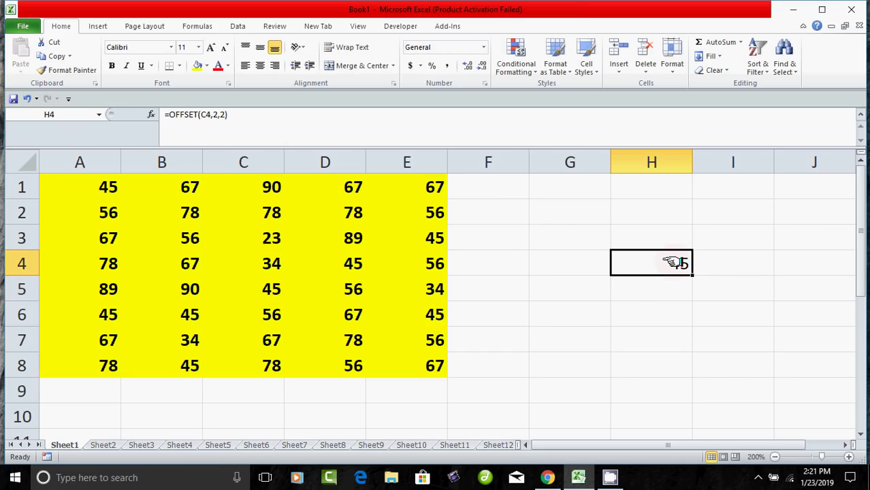
double_click(676, 263)
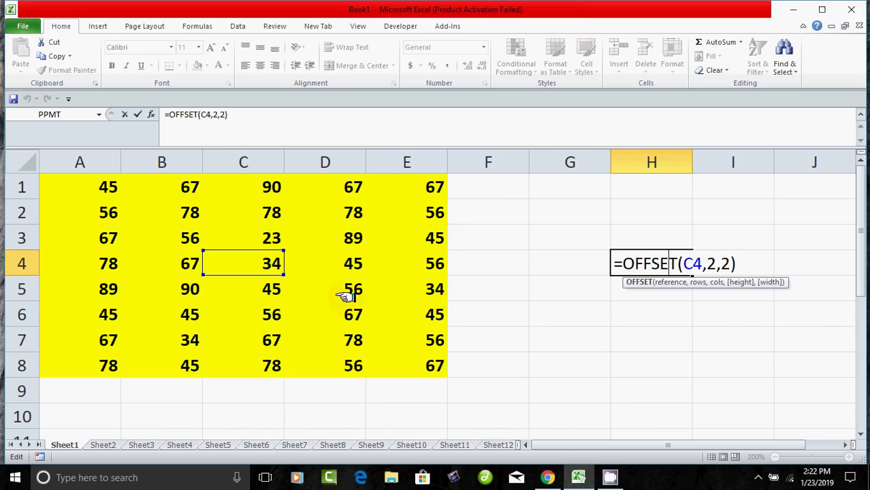
left_click(268, 314)
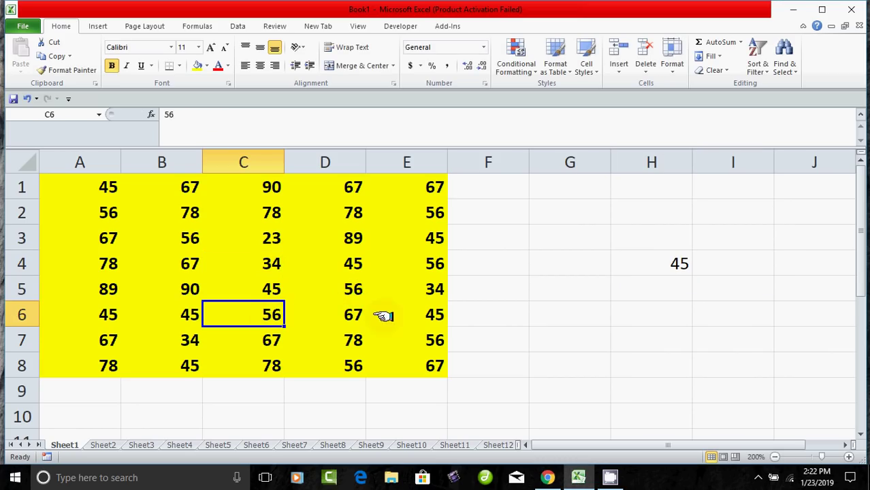
left_click(429, 315)
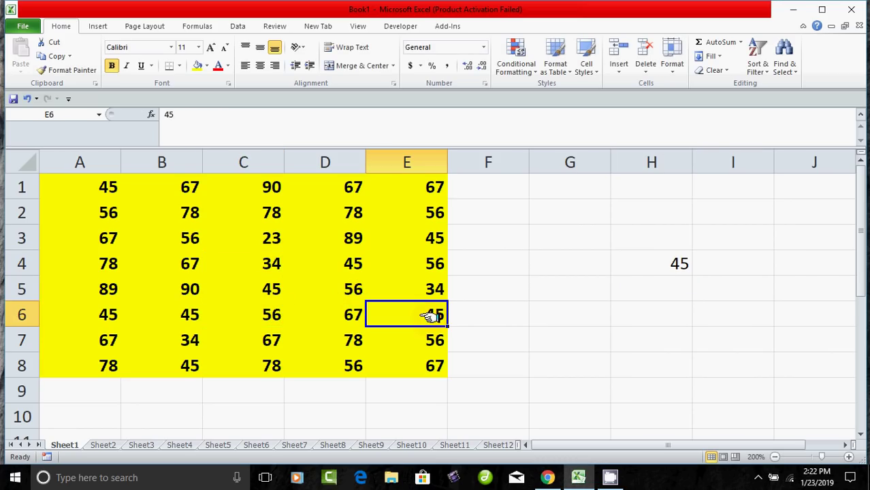
left_click(679, 266)
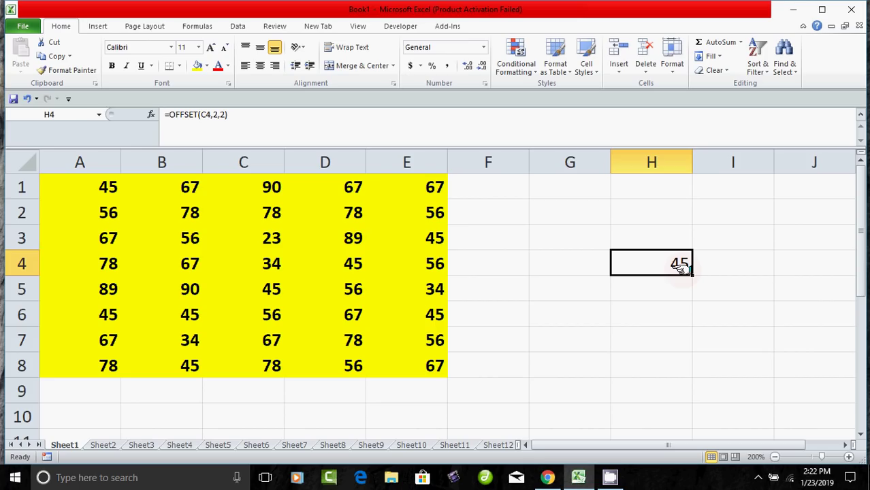
Clear H4's formula and begin a new =offset( formula in G2
key("Delete")
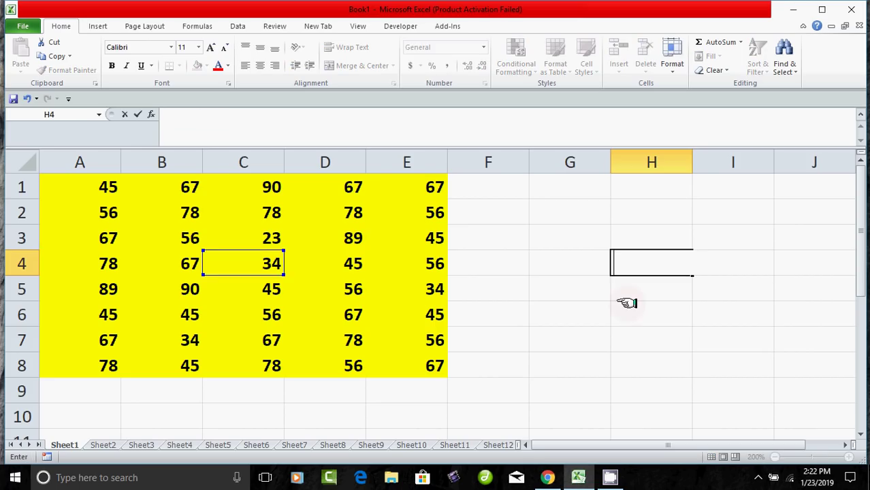
left_click(595, 334)
left_click(584, 218)
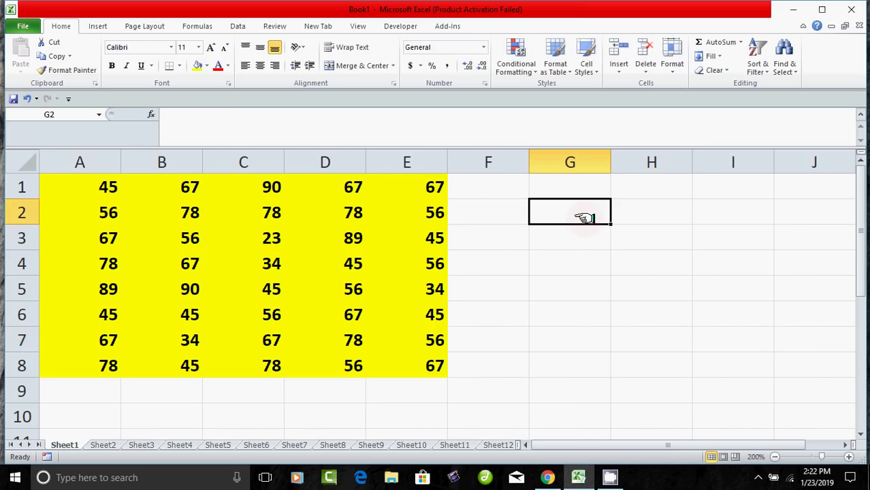
type("=offset")
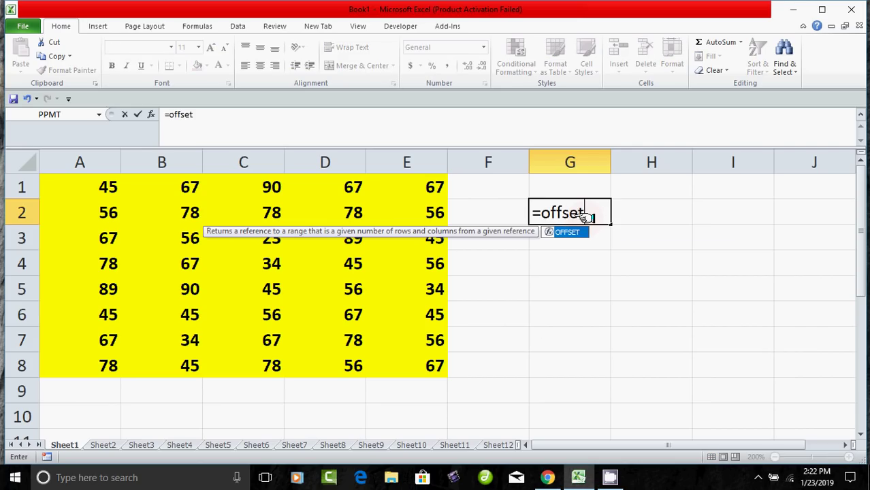
type("(")
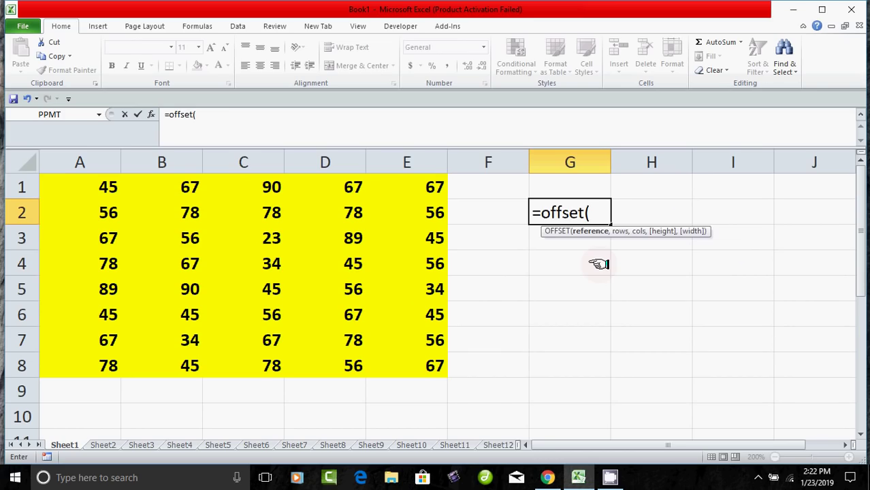
Complete G2 as =OFFSET(C1,6,1), returning 78, and review its formula
left_click(271, 194)
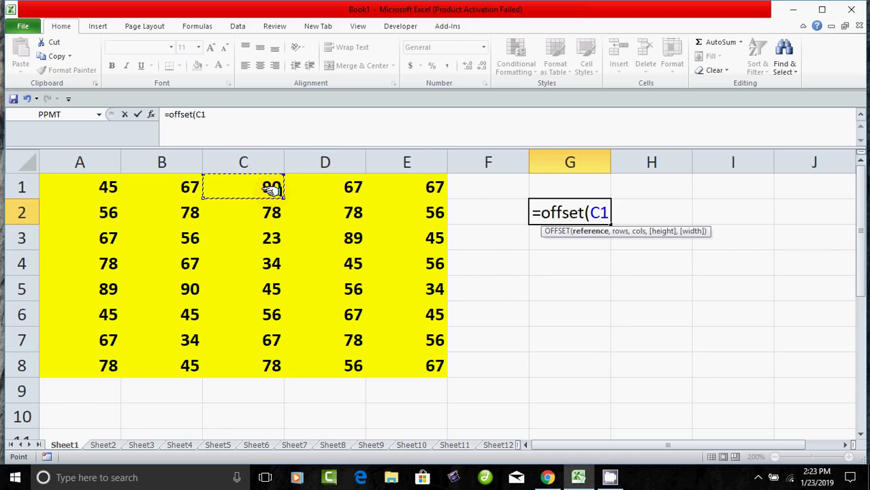
type(",6,1")
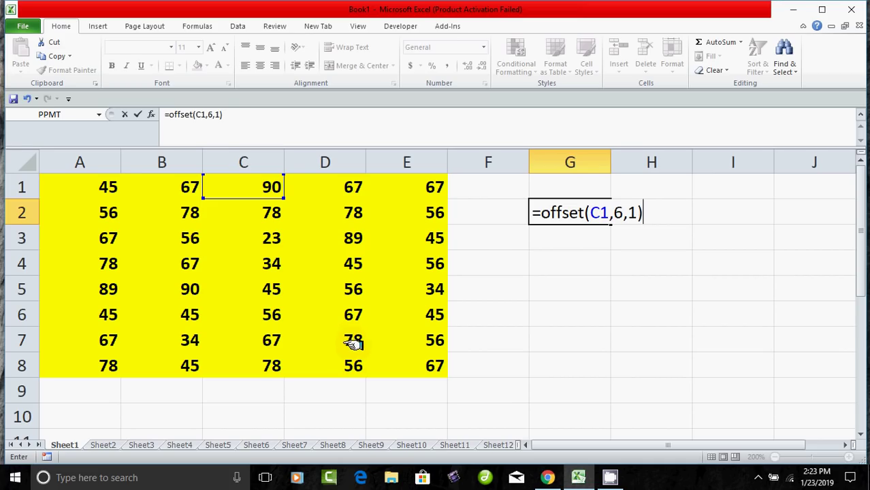
key("Return")
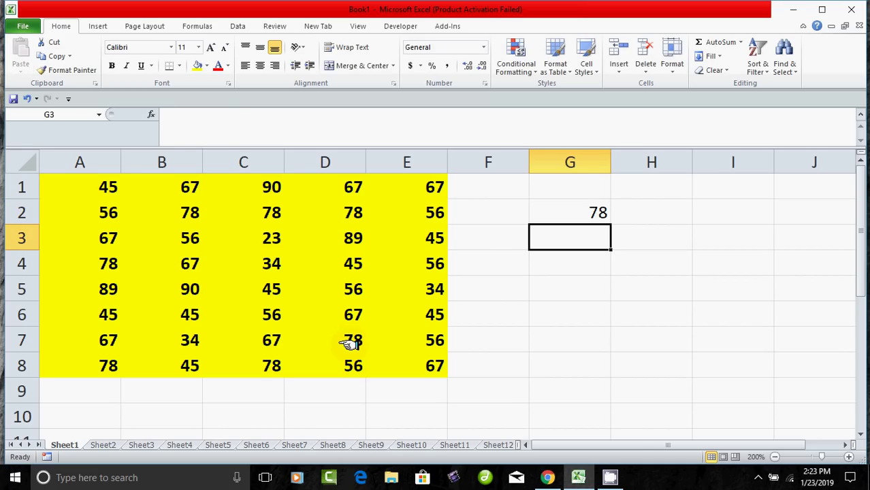
left_click(576, 215)
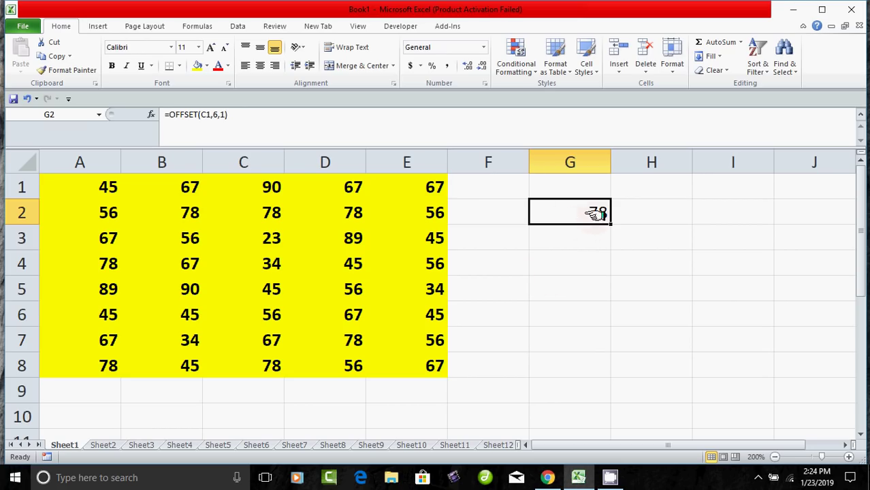
left_click(595, 285)
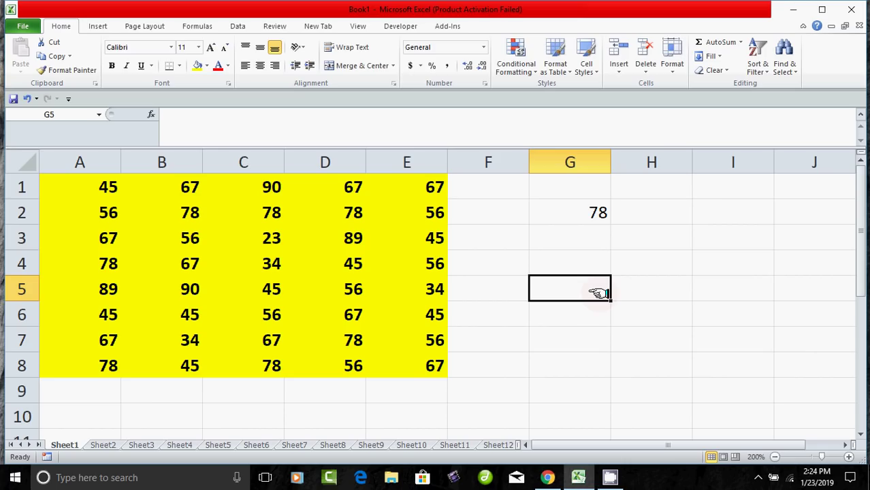
Begin =offset( in G5, switching the reference from C5 to D5
type("=of")
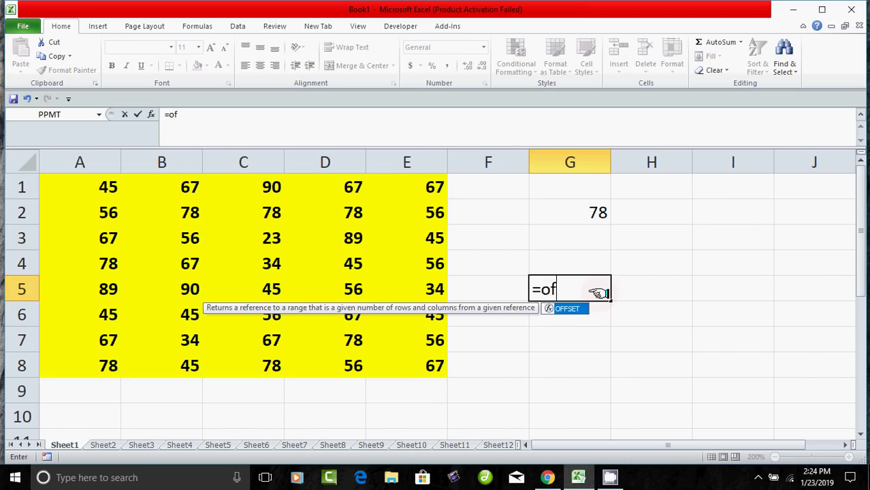
type("fset(")
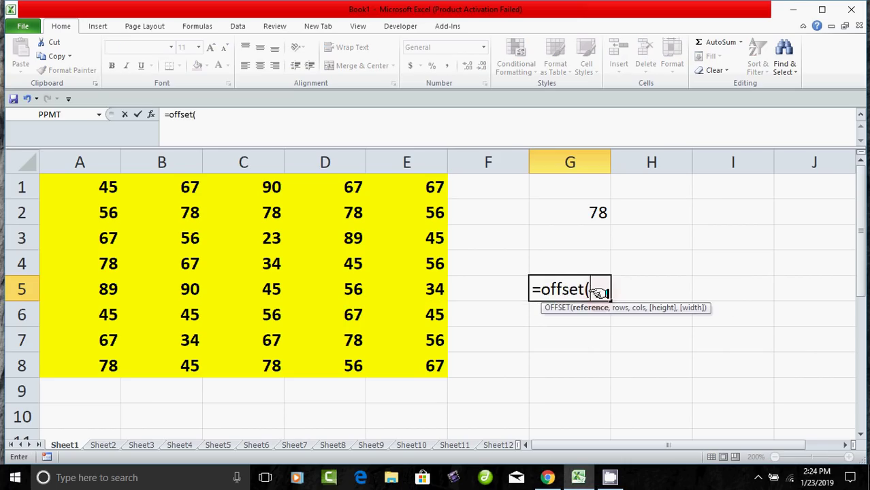
left_click(271, 293)
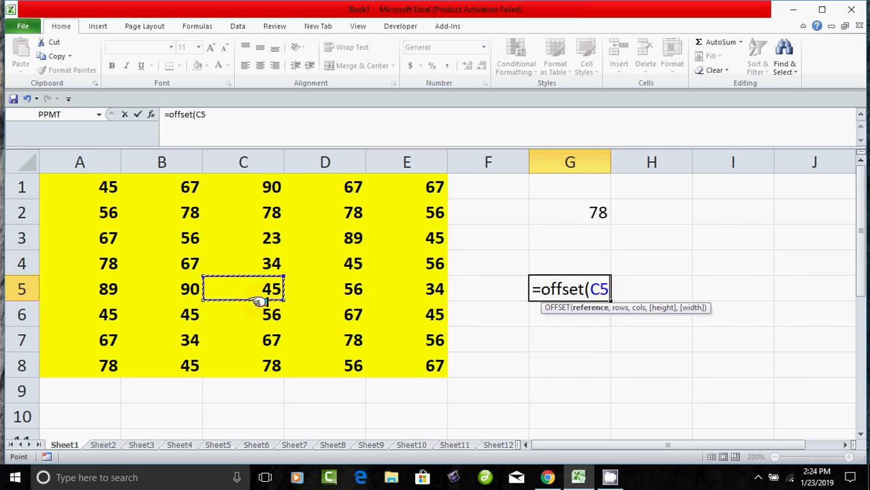
left_click(327, 289)
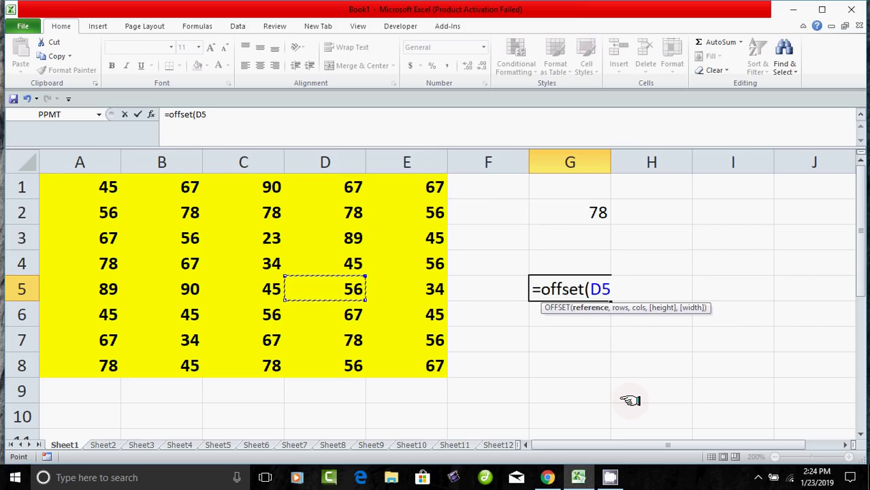
type(",")
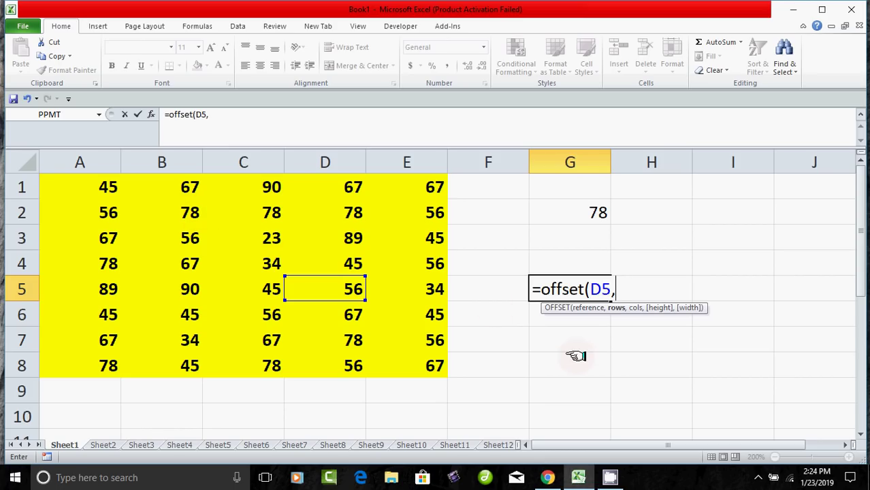
Finish G5 as =OFFSET(D5,-1,-3), returning 78, and review the formula
type("-")
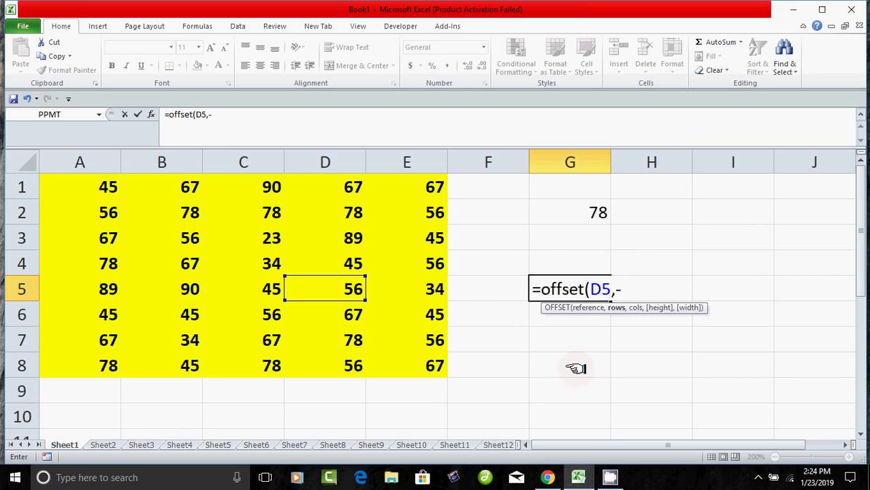
type("1,")
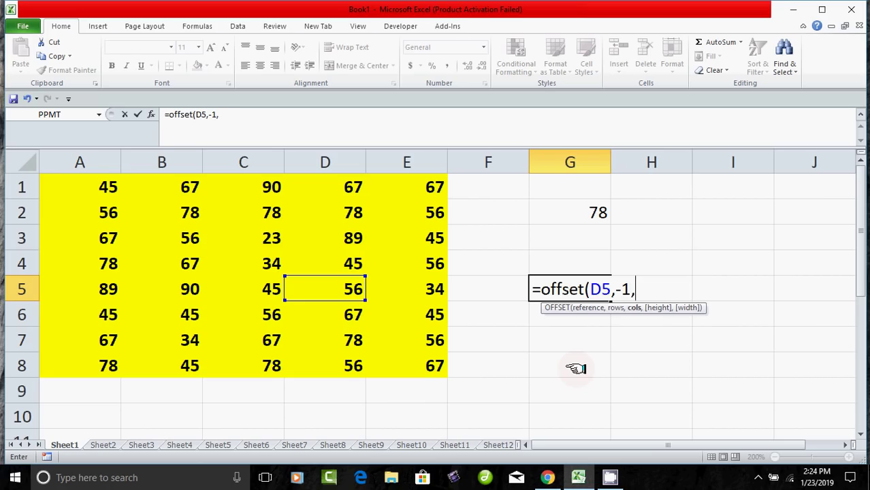
type("-3)")
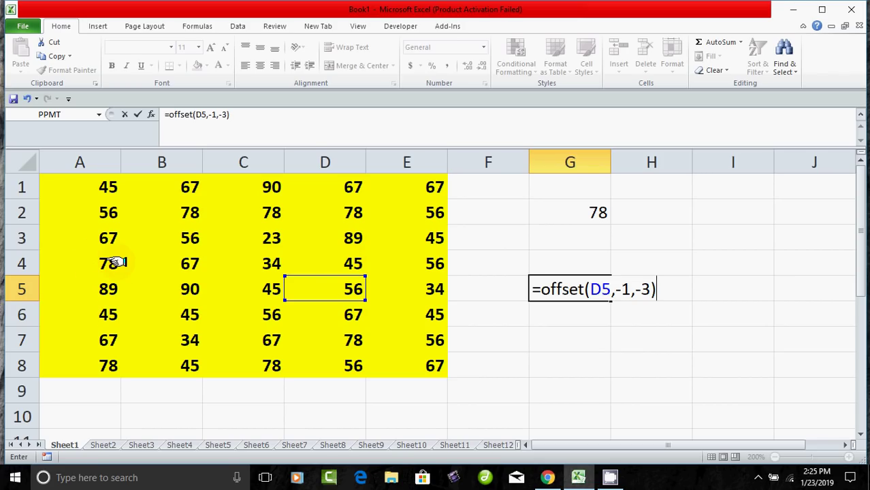
key("Return")
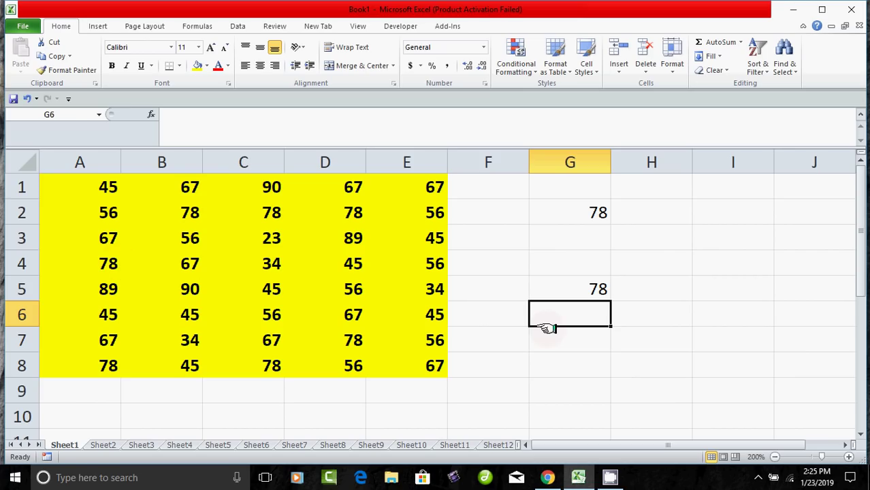
left_click(573, 289)
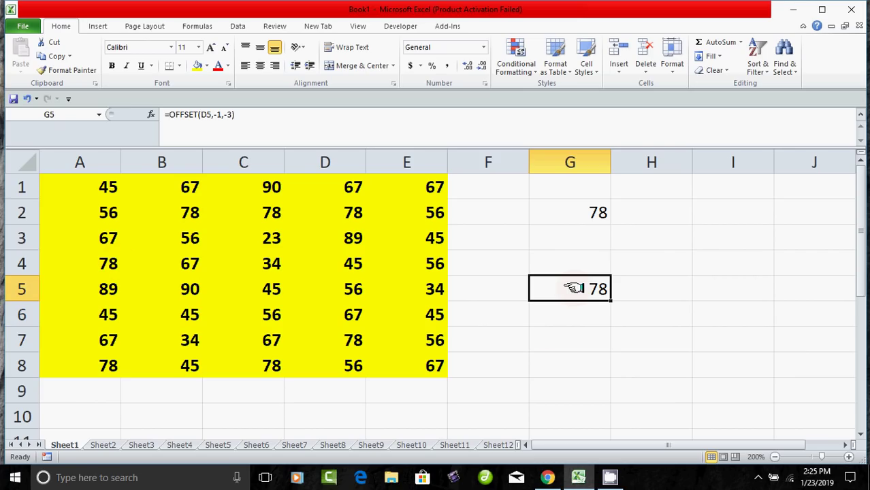
Start an =offset( formula in I4 using B5 as the reference cell
left_click(744, 265)
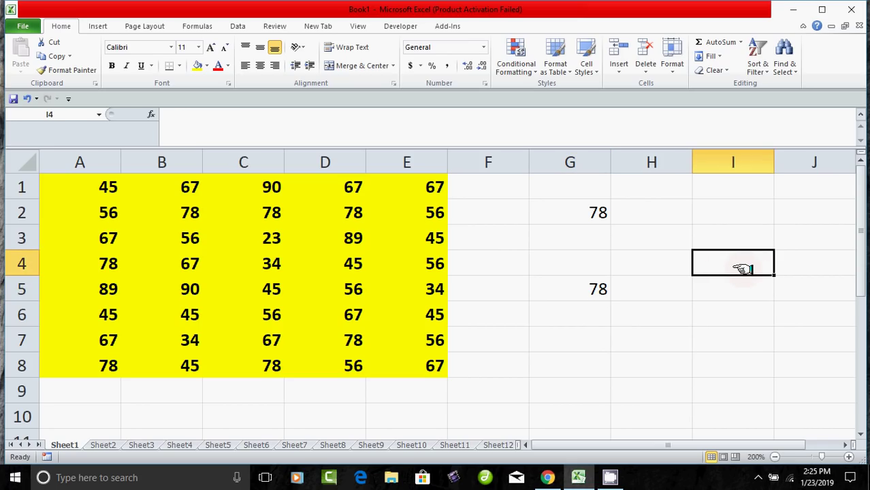
type("=")
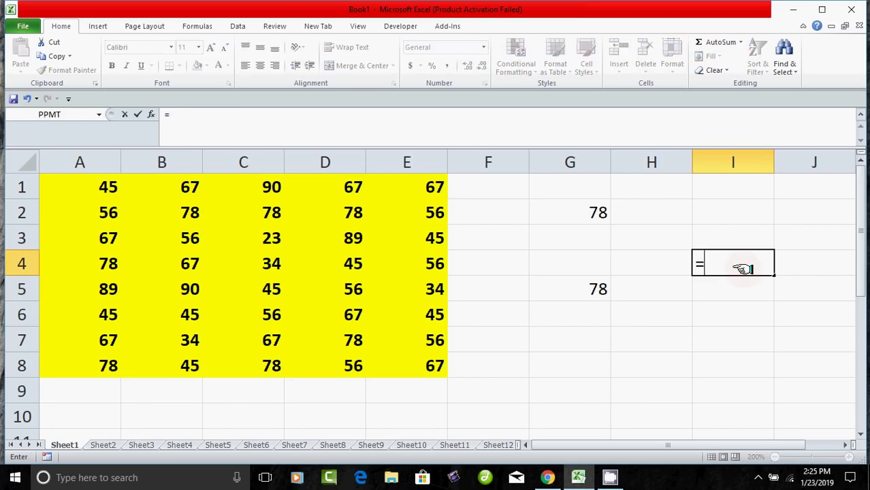
type("offse")
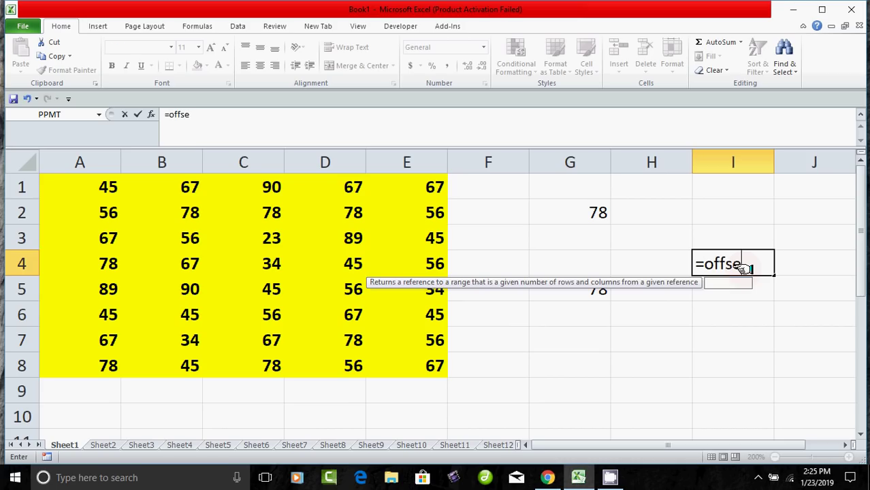
type("t(")
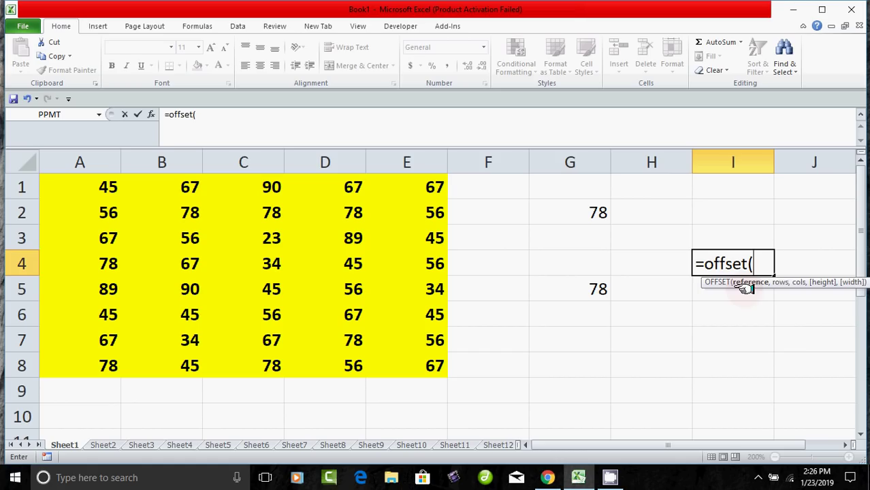
left_click(190, 289)
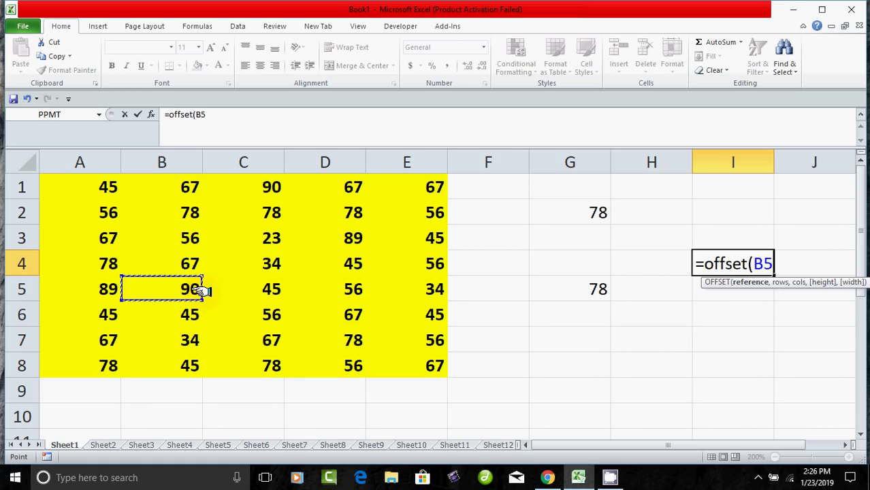
type(",")
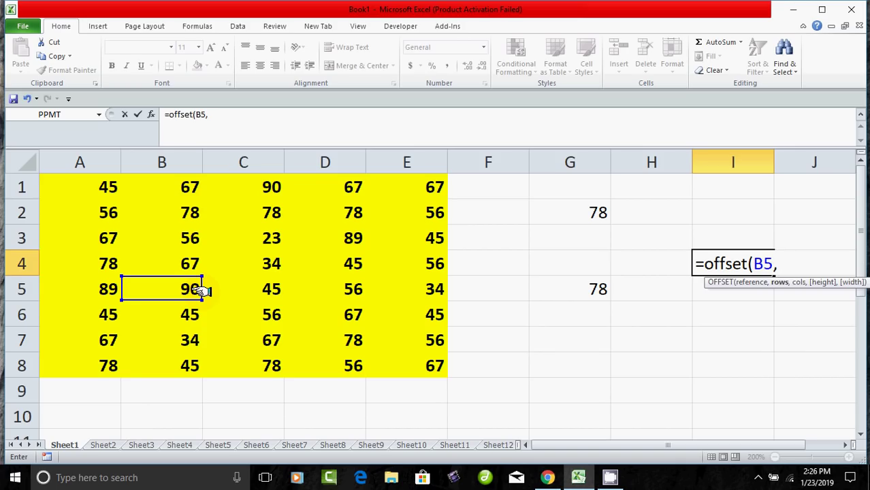
Complete I4 as =OFFSET(B5,-2,3), returning 45, and check it in the formula bar
type("-2")
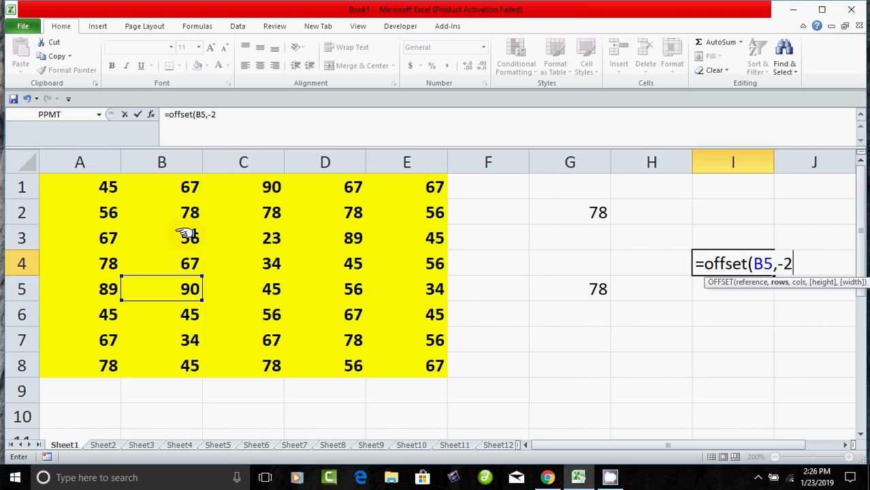
type(",")
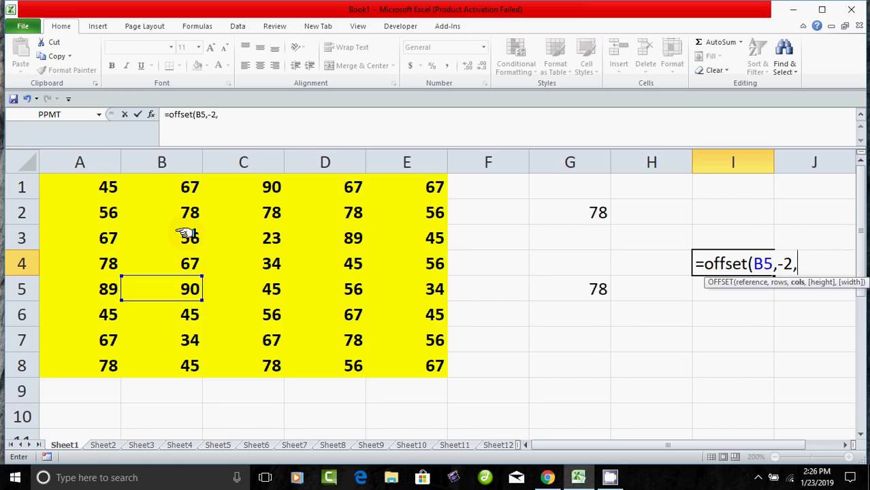
type("3)")
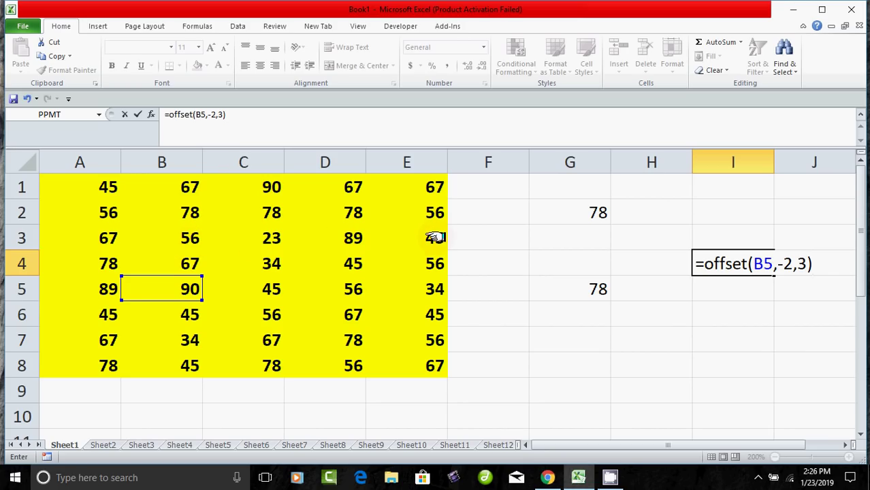
key("Return")
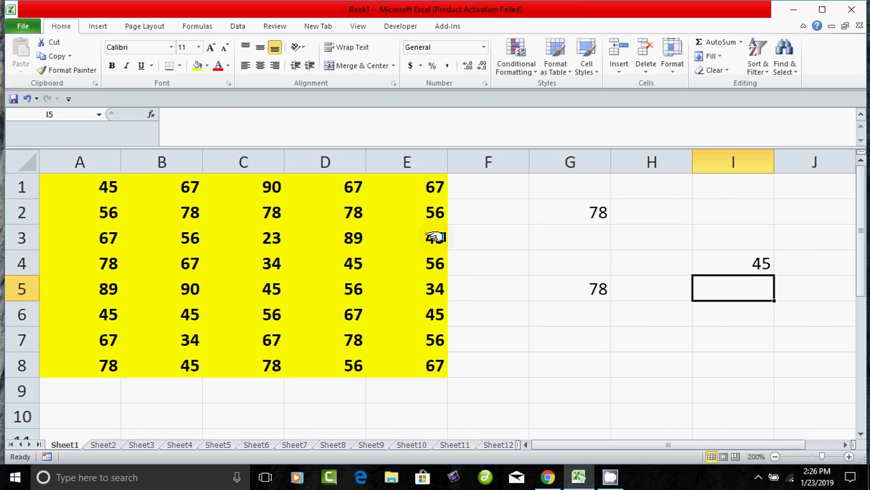
left_click(741, 264)
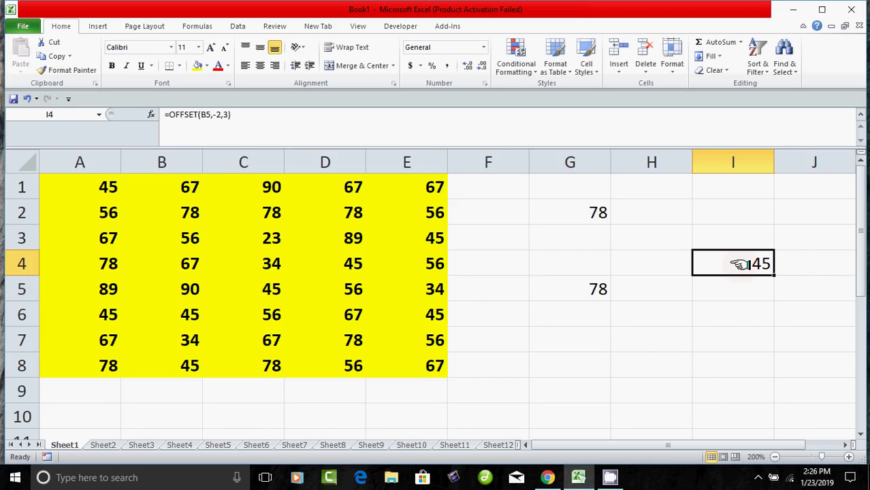